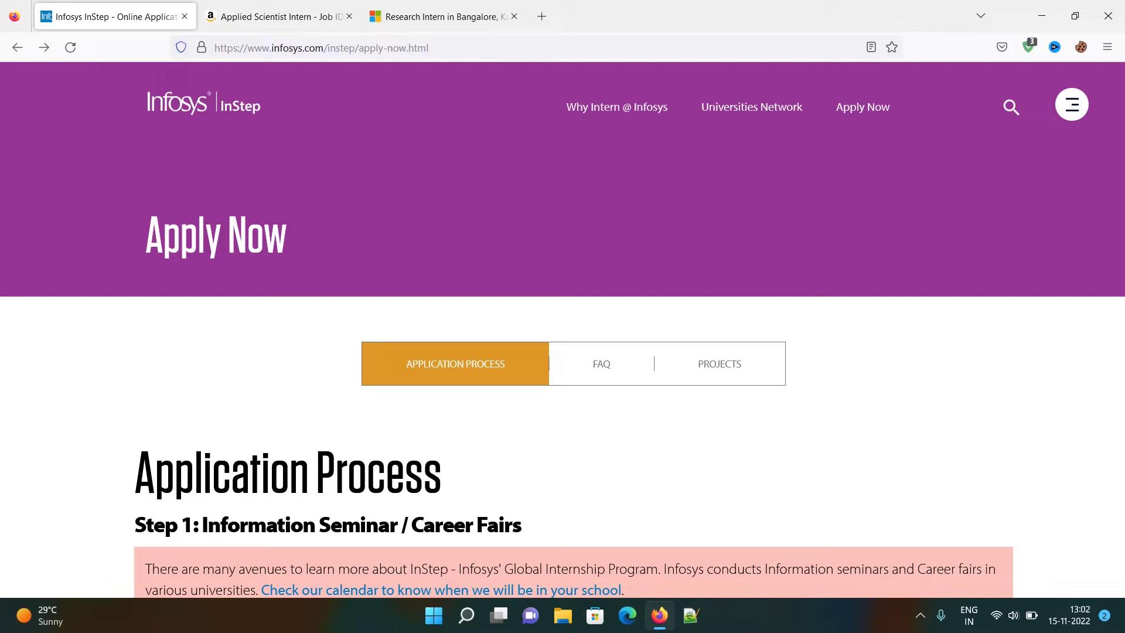
scroll(563, 353, "down", 3)
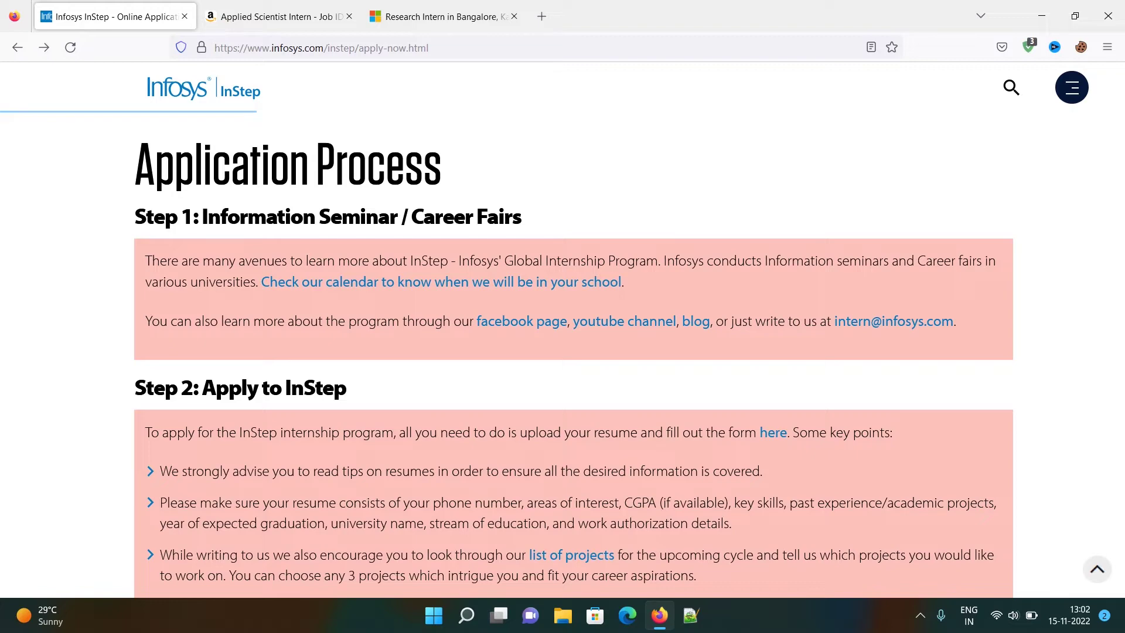
scroll(563, 370, "up", 1)
scroll(562, 369, "down", 2)
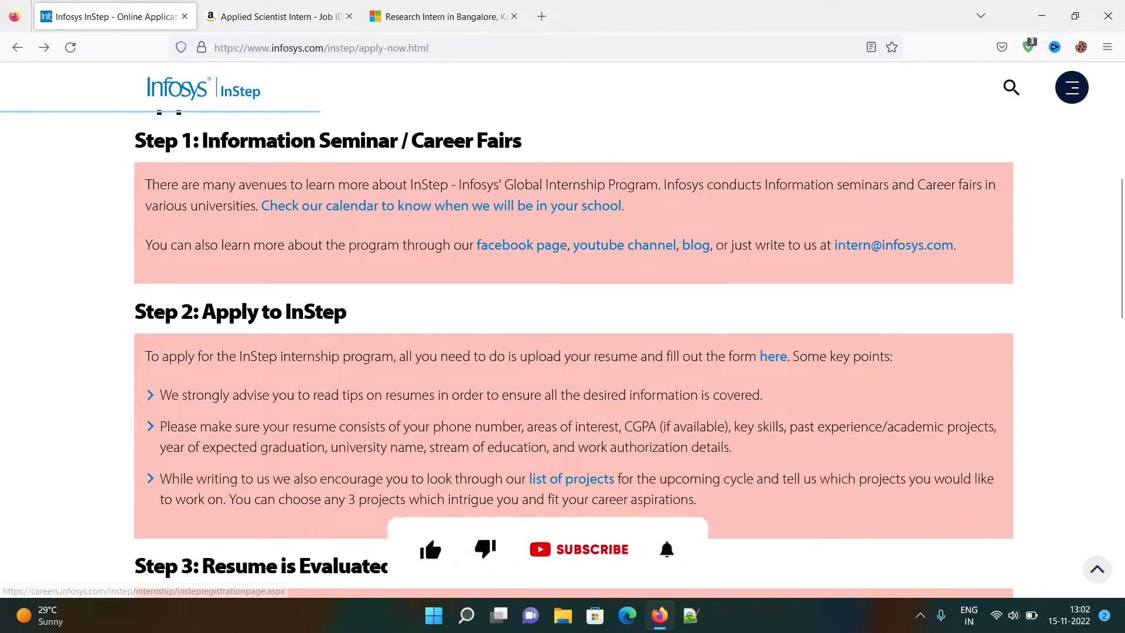
- Open the 'Tell Us About Yourself' registration form from the Step 2 'here' link
left_click(773, 356)
scroll(562, 370, "down", 5)
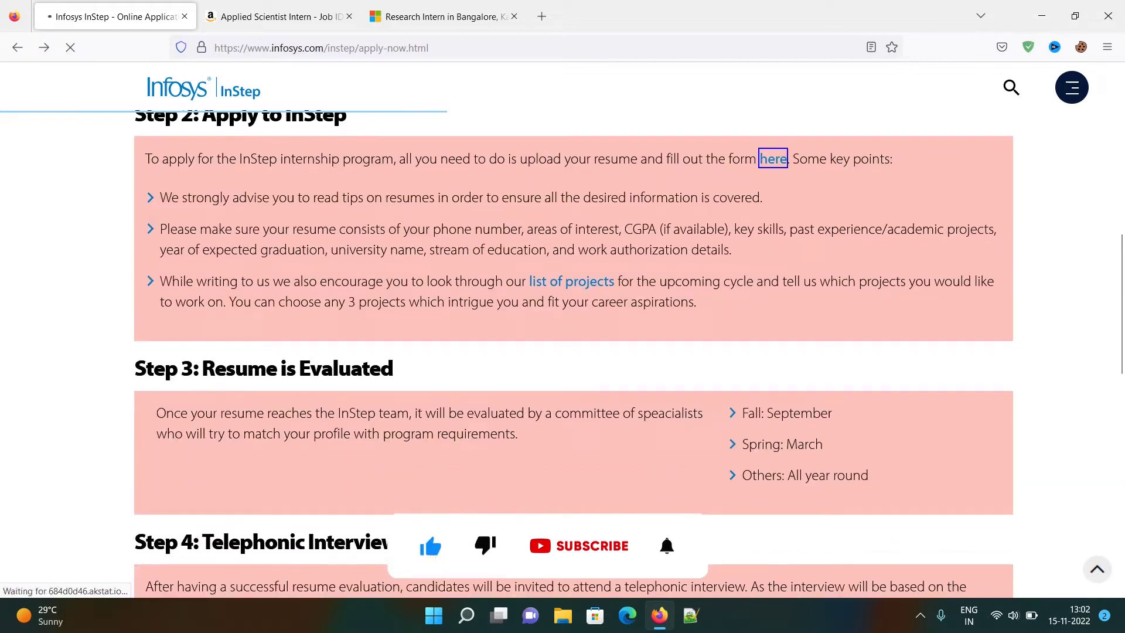
scroll(563, 369, "up", 3)
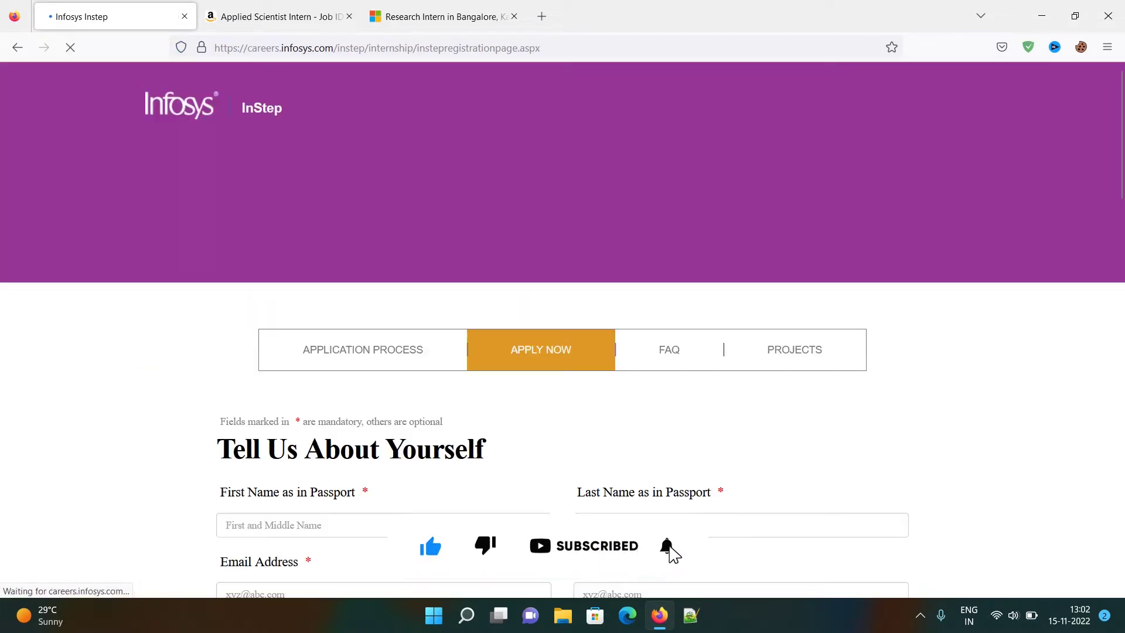
scroll(668, 551, "down", 3)
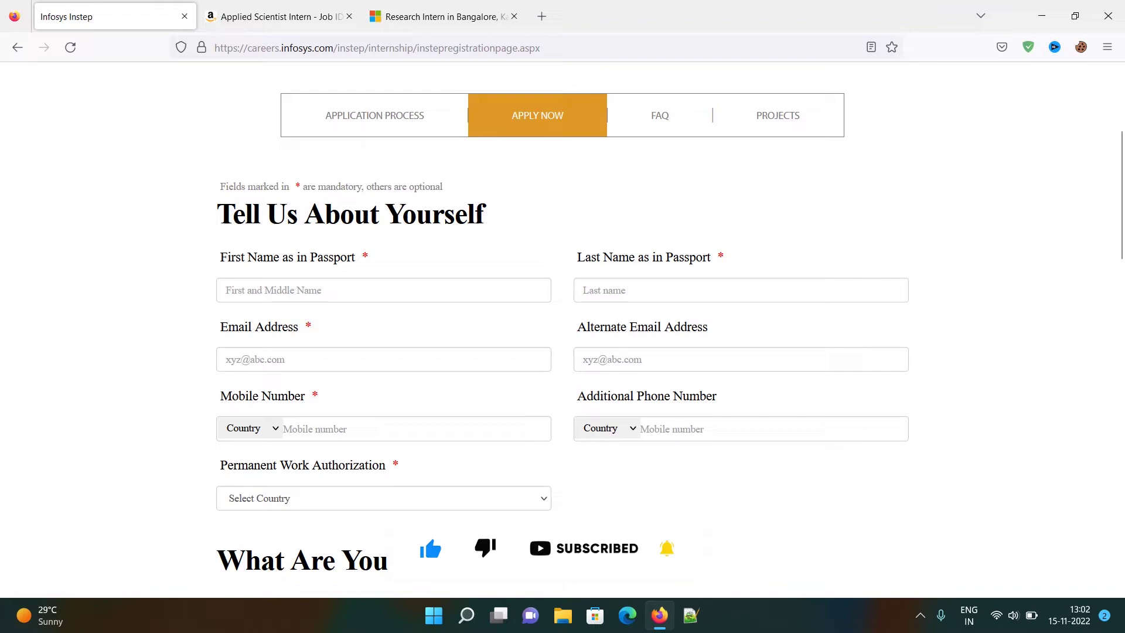
scroll(563, 341, "down", 1)
scroll(562, 352, "down", 3)
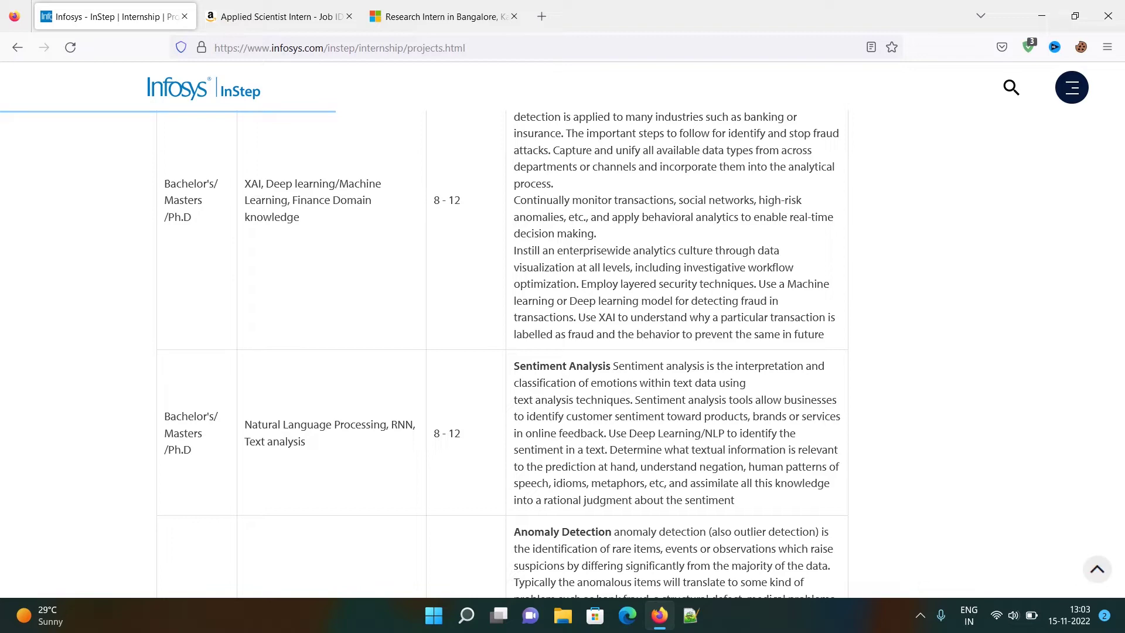
scroll(562, 352, "up", 1)
scroll(563, 352, "up", 5)
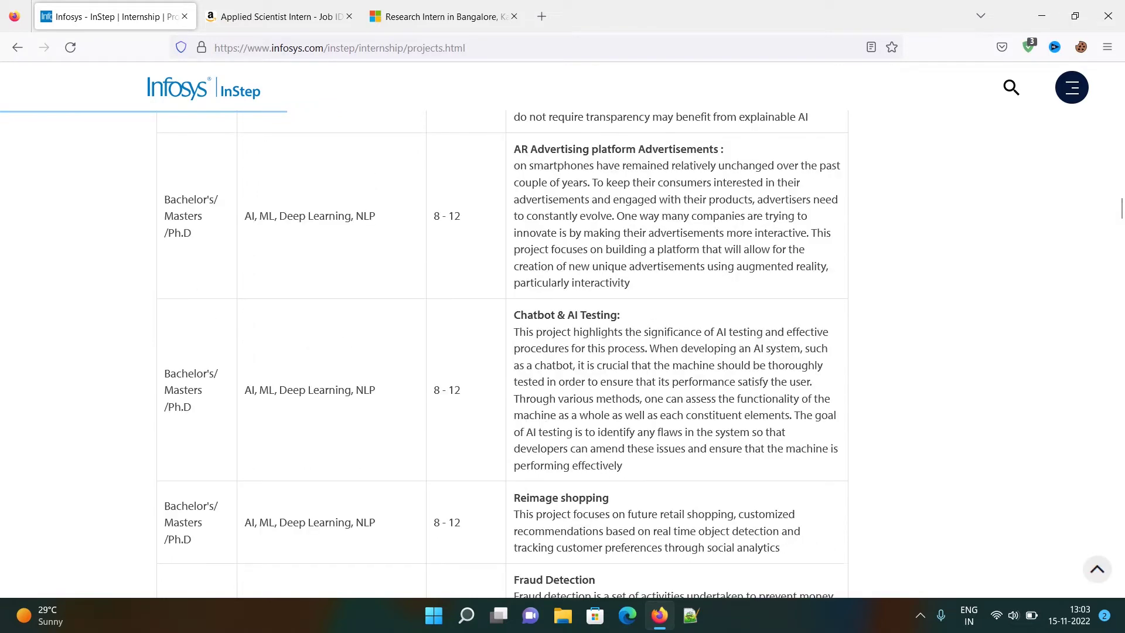
scroll(563, 352, "up", 3)
scroll(563, 352, "up", 3)
scroll(562, 353, "up", 4)
scroll(563, 352, "up", 3)
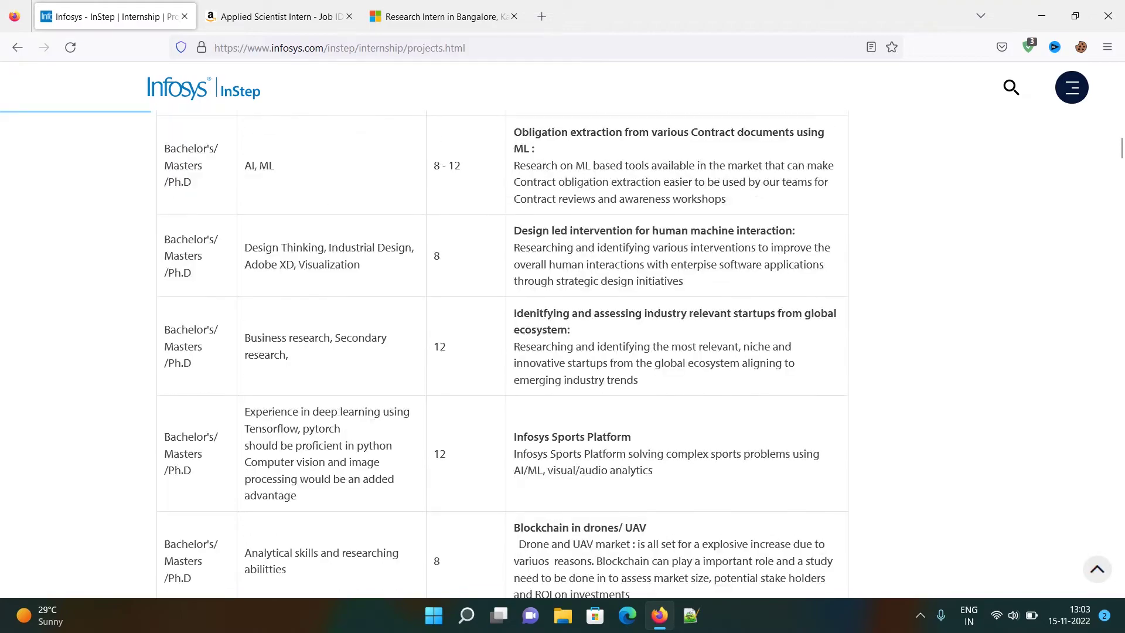
scroll(563, 351, "up", 1)
scroll(563, 352, "up", 5)
scroll(562, 353, "up", 10)
scroll(563, 352, "up", 5)
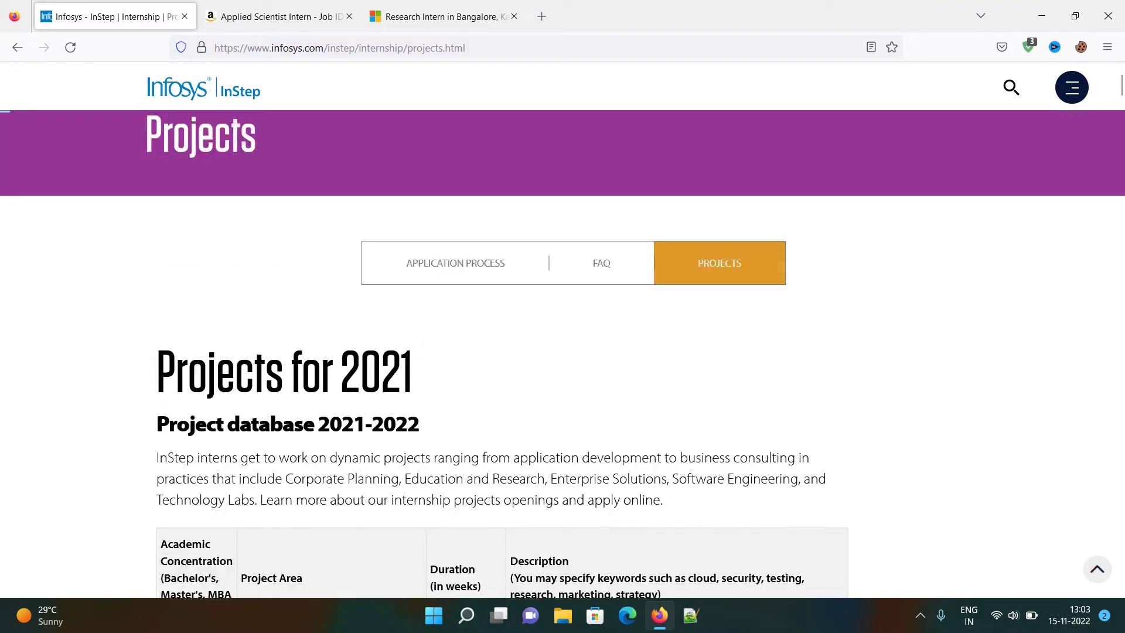
- Reload the project database table and highlight the UX researcher project's degree requirements
left_click(456, 344)
scroll(455, 344, "down", 4)
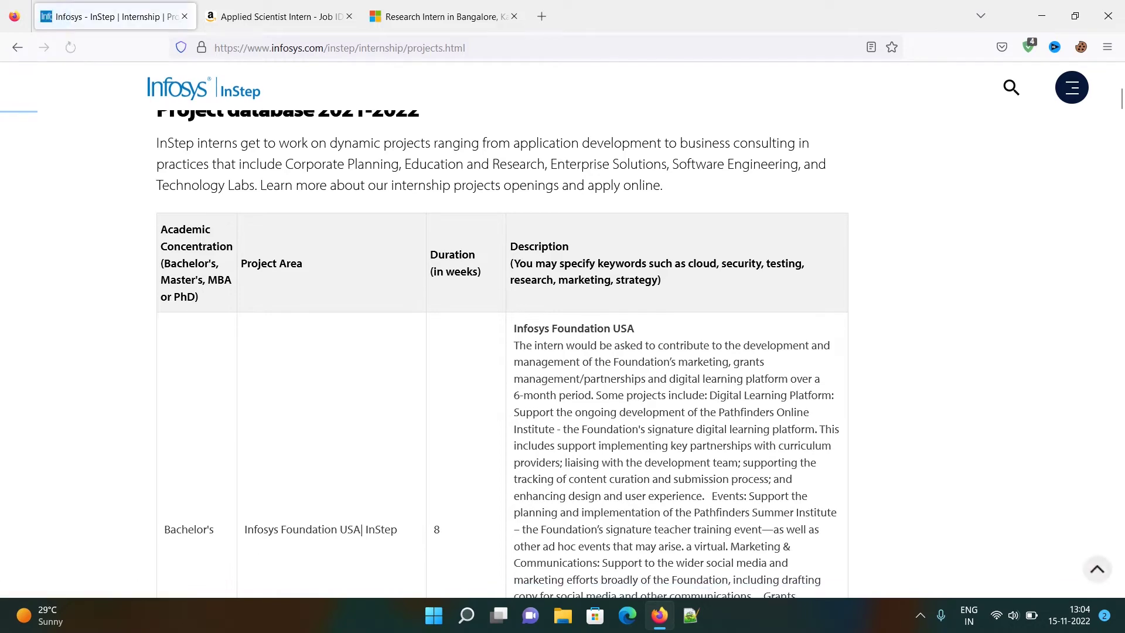
scroll(502, 352, "down", 5)
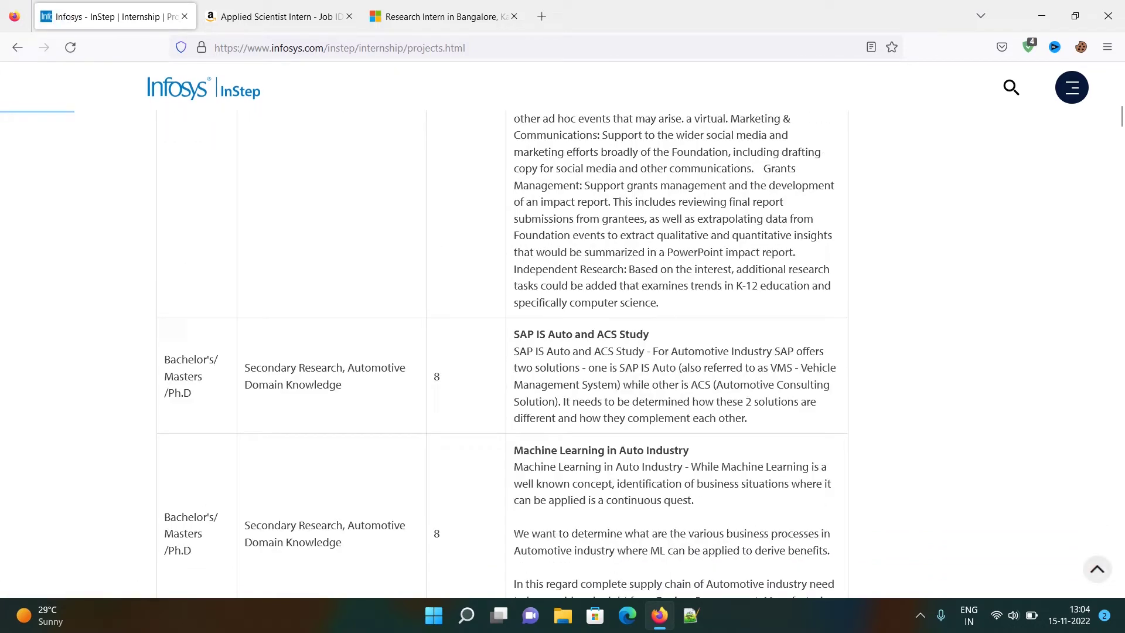
scroll(502, 352, "down", 5)
scroll(502, 353, "down", 2)
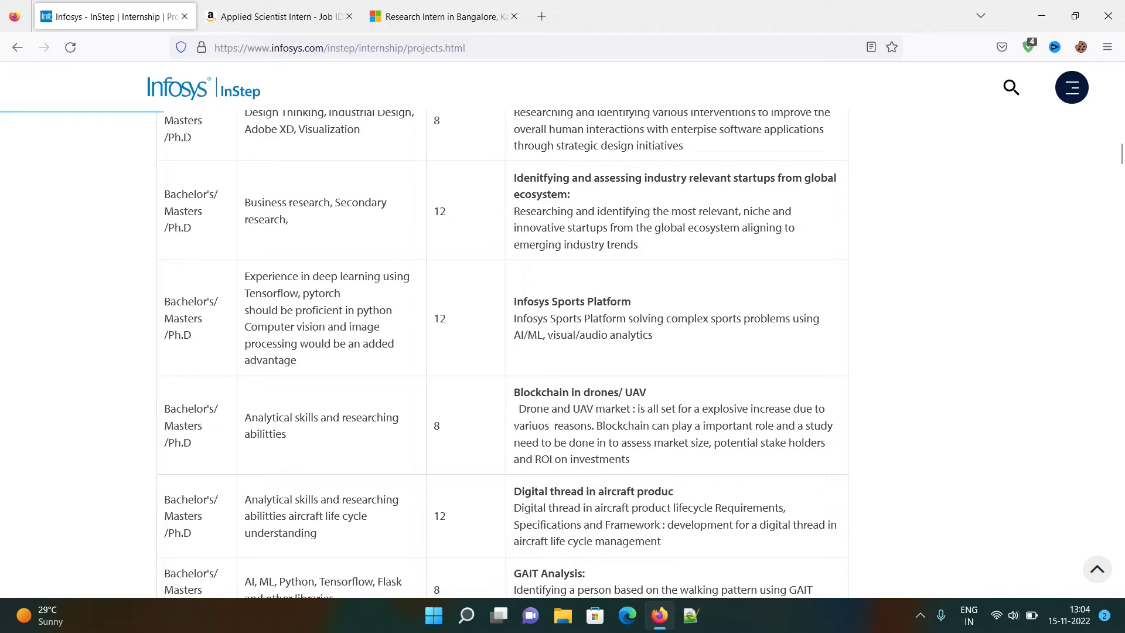
scroll(502, 351, "down", 2)
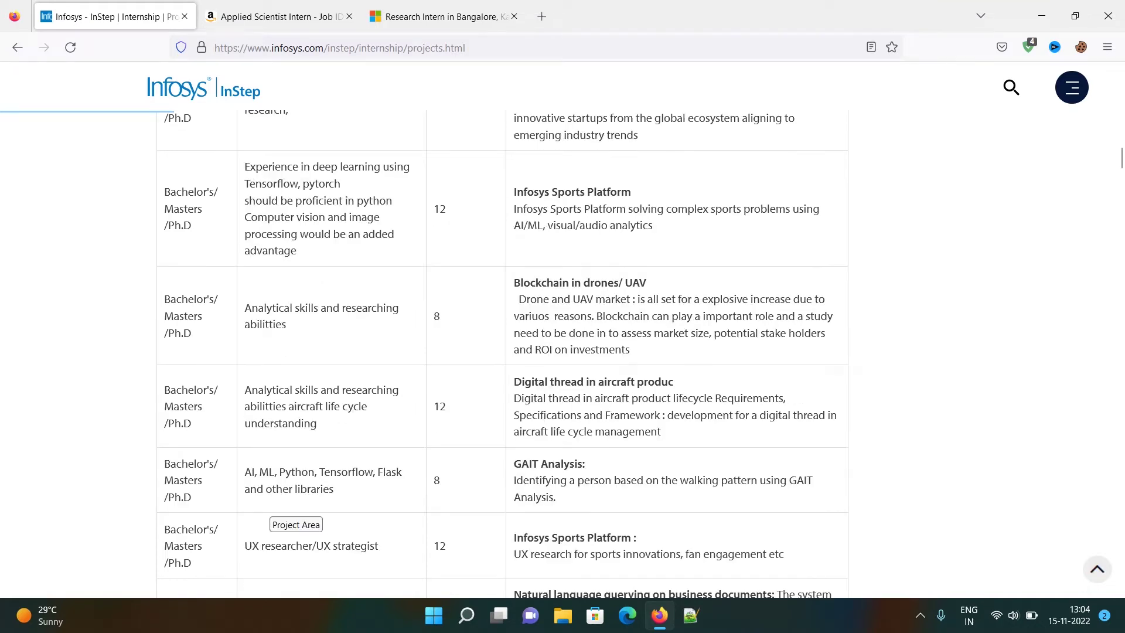
scroll(503, 353, "down", 2)
scroll(503, 353, "down", 2)
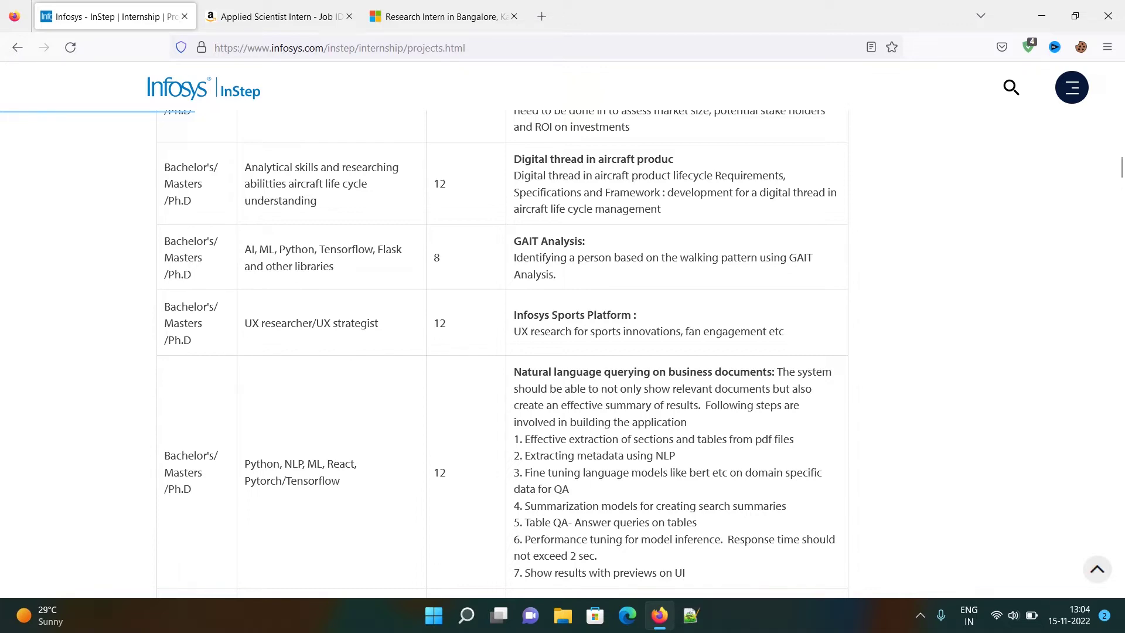
triple_click(189, 340)
- Close the Infosys tab, select the Amazon internship's basic qualifications, then close that tab
key("ctrl+w")
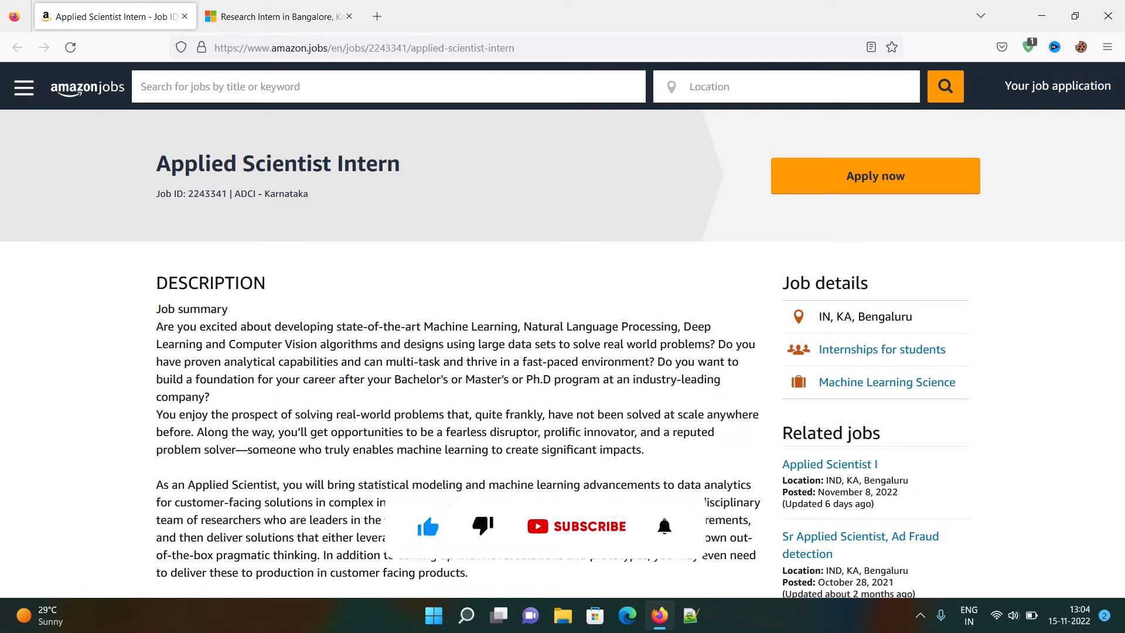
scroll(563, 352, "down", 2)
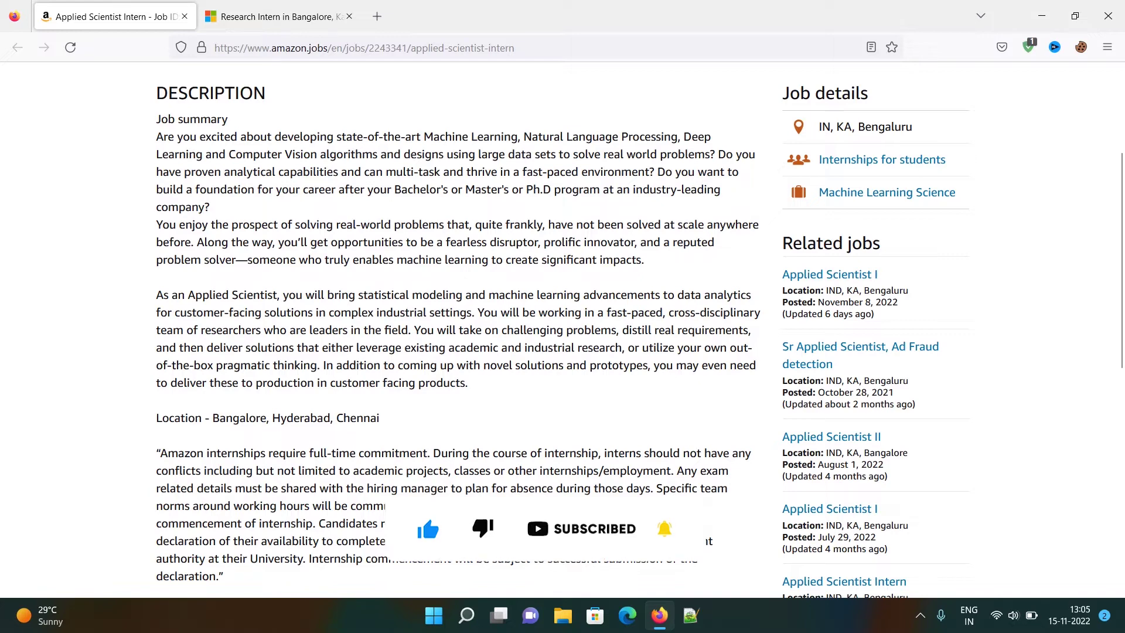
scroll(457, 334, "down", 2)
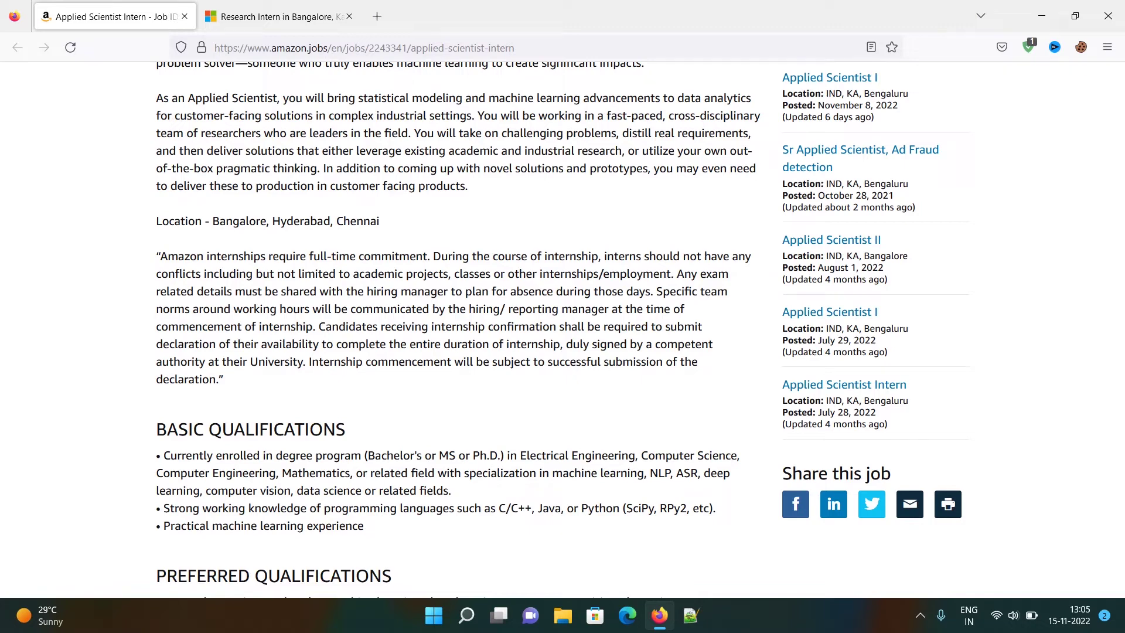
scroll(564, 352, "down", 2)
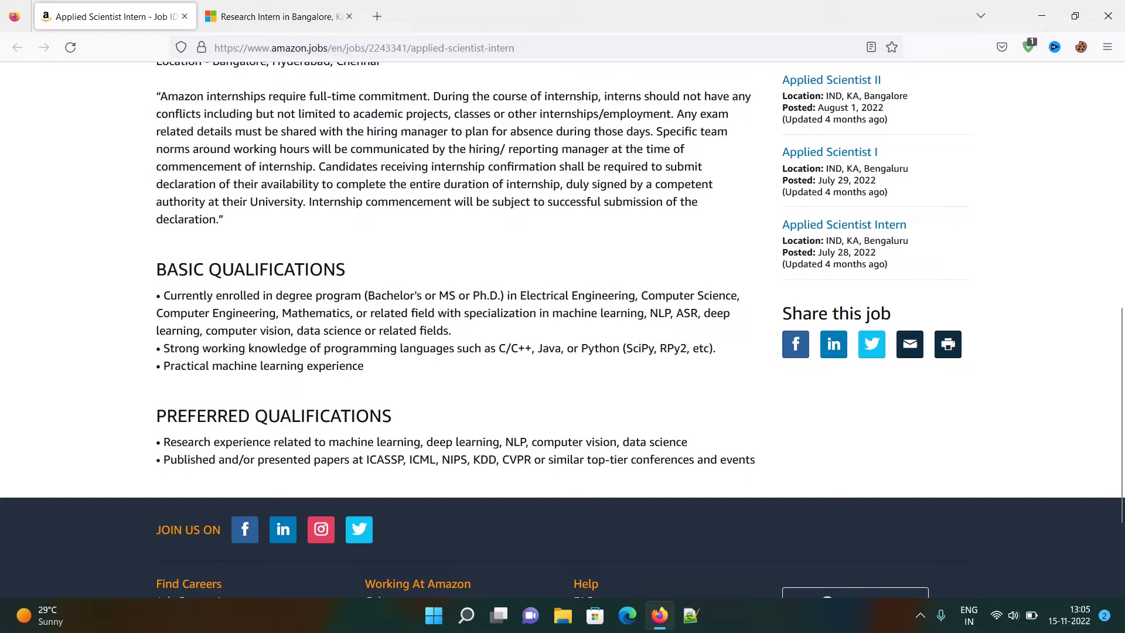
mouse_move(362, 366)
left_mouse_down()
mouse_move(169, 365)
mouse_move(191, 330)
mouse_move(158, 264)
left_mouse_up()
scroll(158, 264, "up", 10)
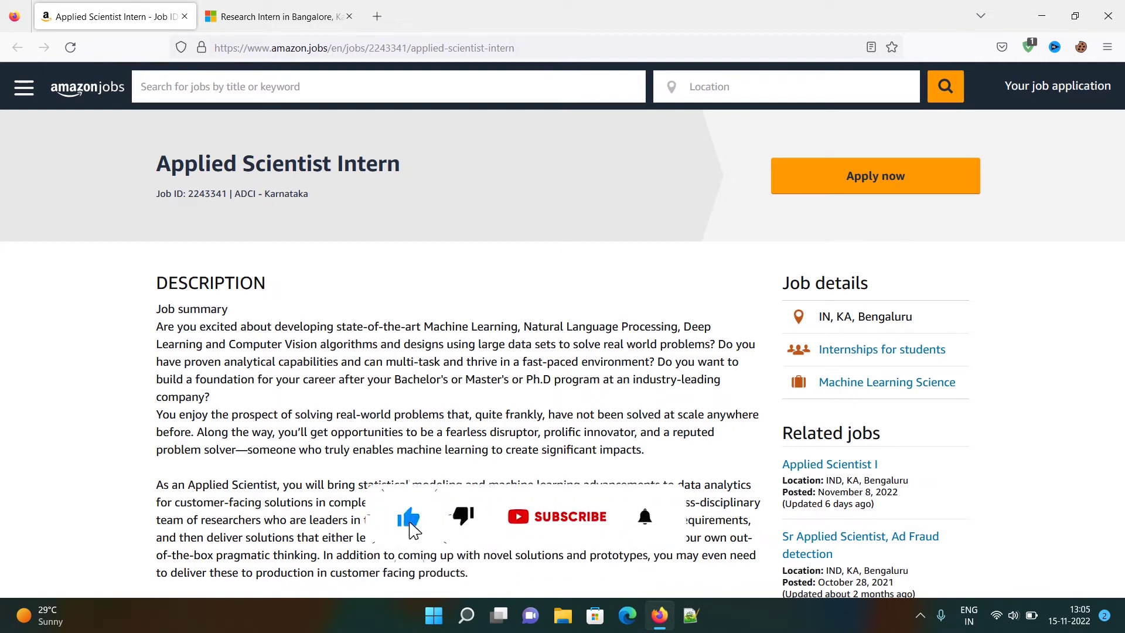
key("ctrl+w")
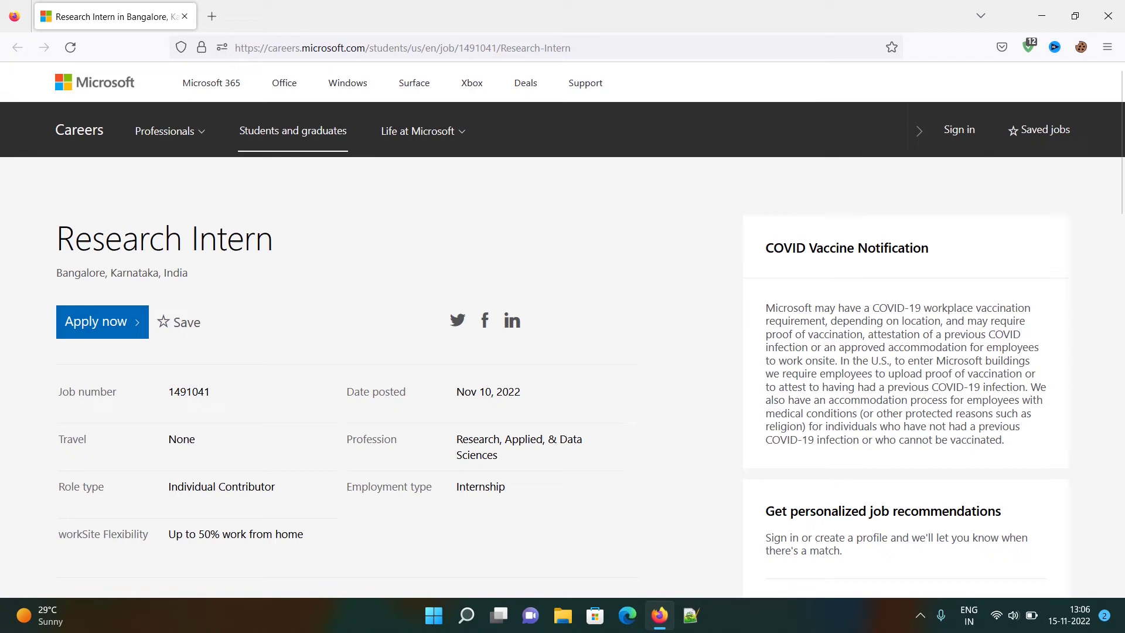
scroll(563, 353, "down", 3)
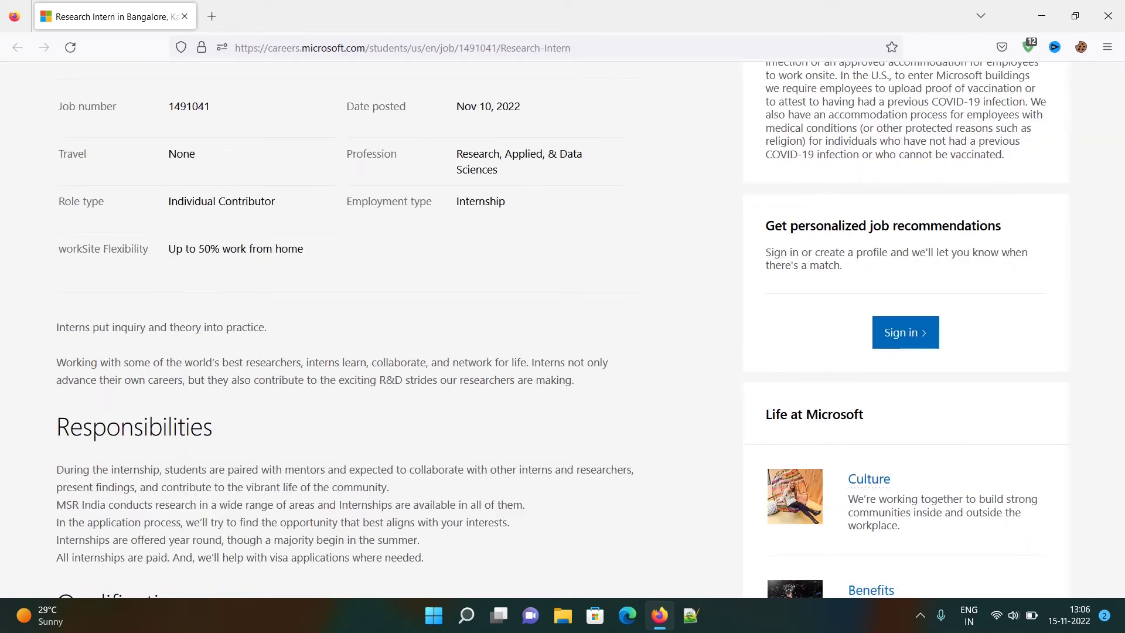
scroll(563, 352, "down", 2)
scroll(563, 352, "down", 1)
scroll(563, 352, "down", 2)
key("Home")
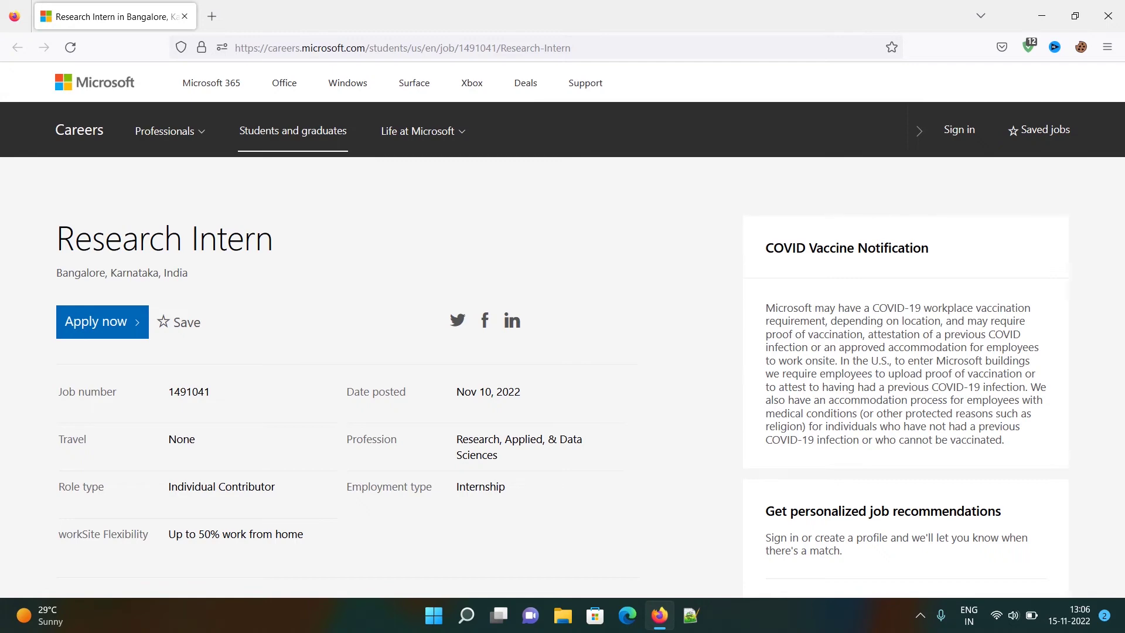
scroll(563, 330, "down", 2)
scroll(562, 330, "down", 3)
scroll(563, 330, "down", 2)
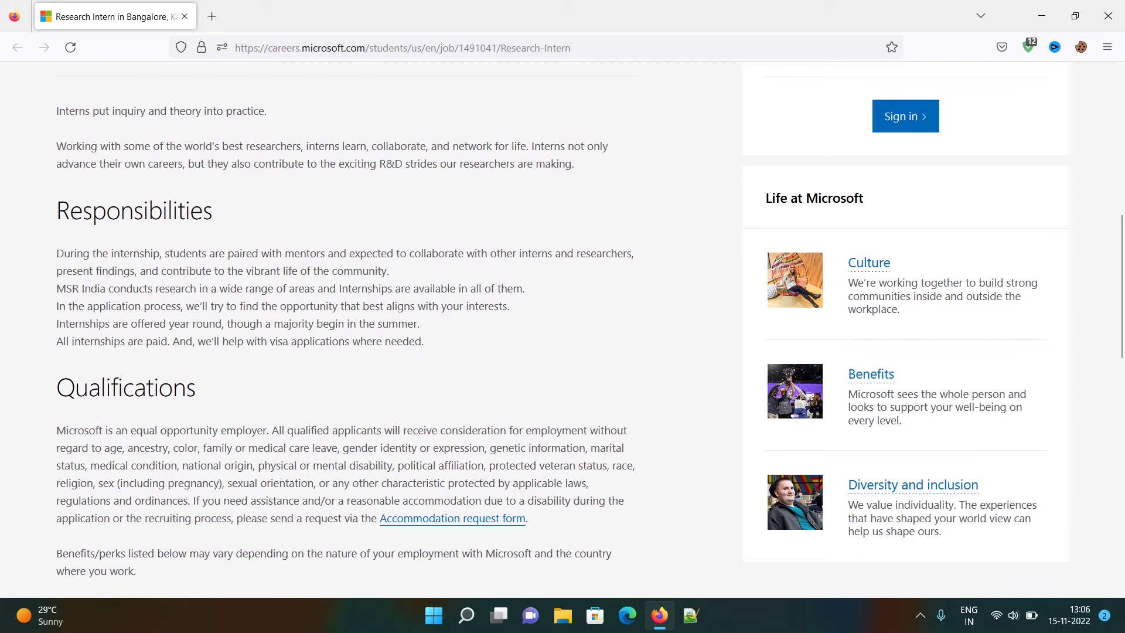
scroll(563, 330, "down", 5)
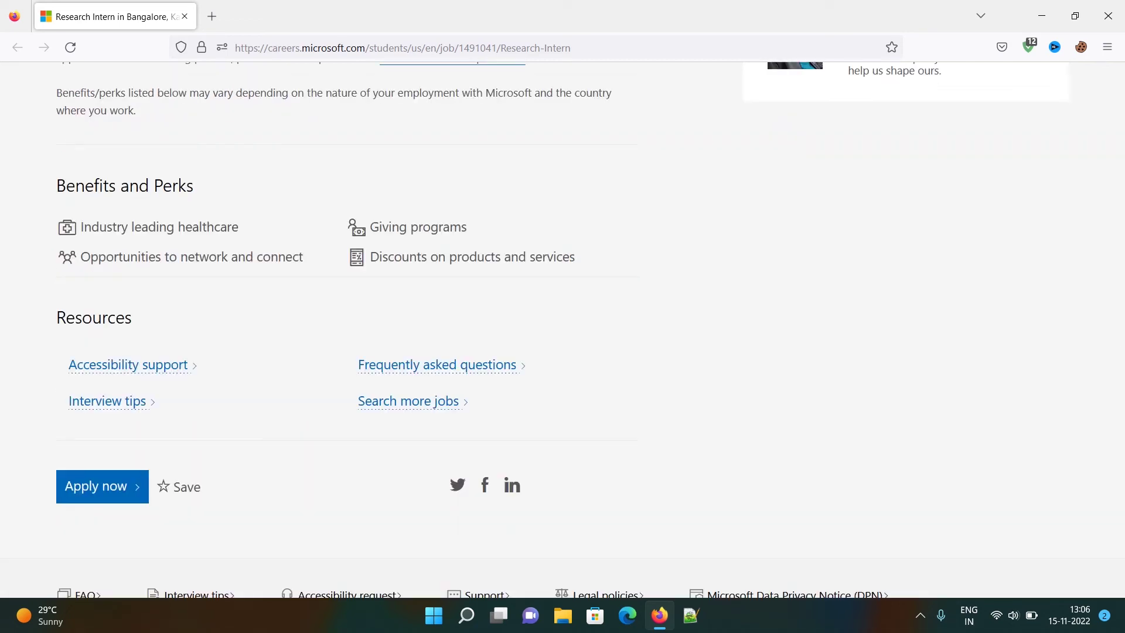
scroll(562, 330, "up", 12)
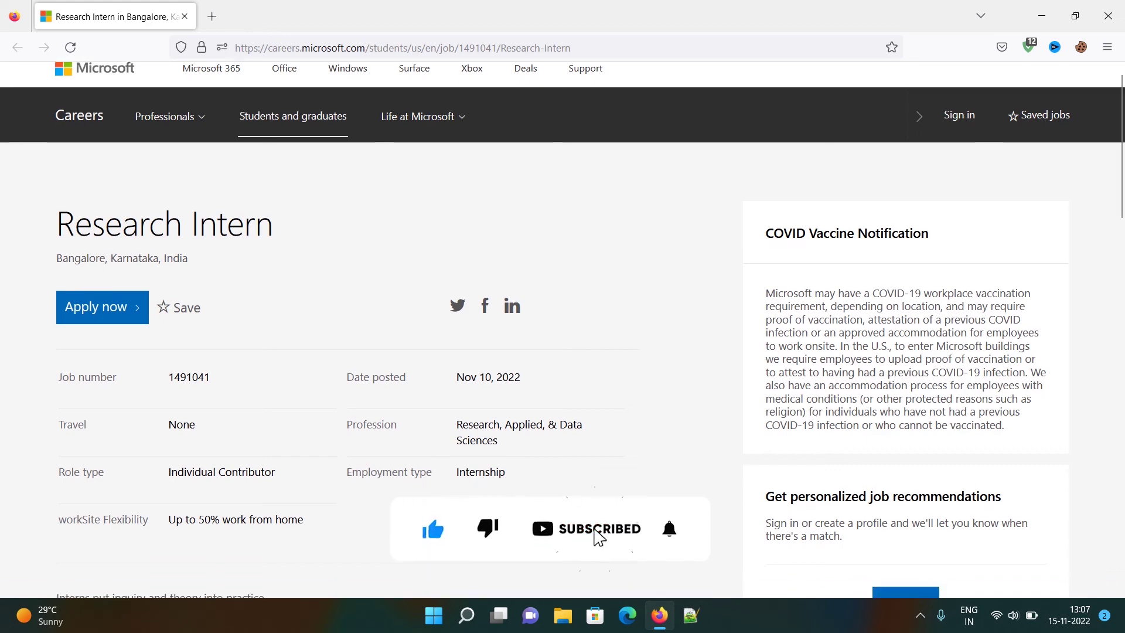
scroll(562, 330, "down", 3)
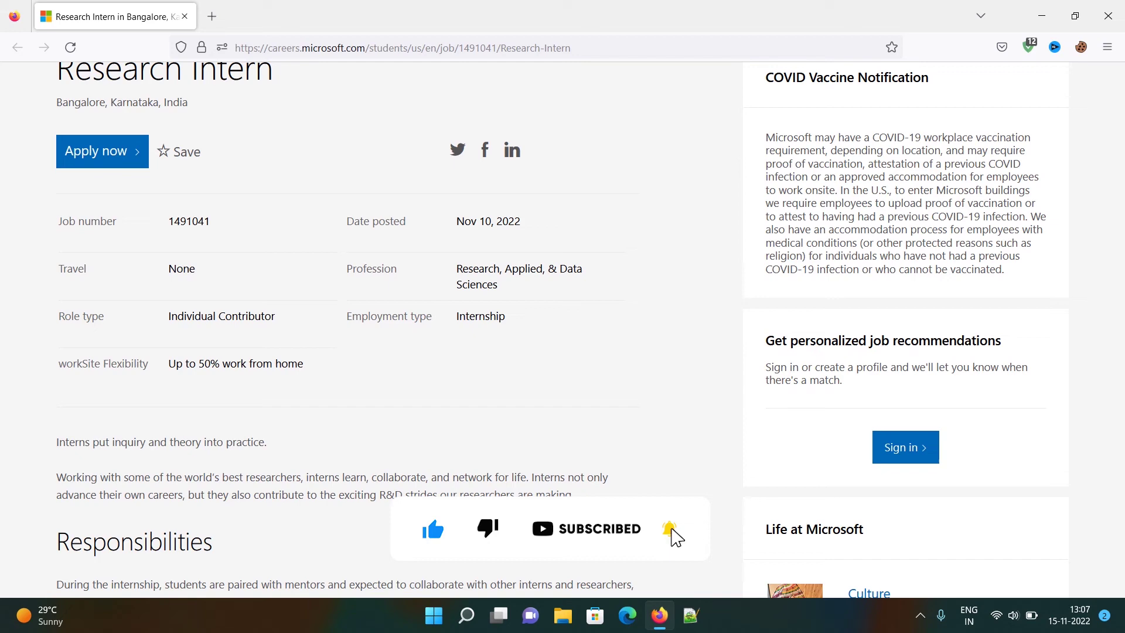
scroll(563, 330, "up", 3)
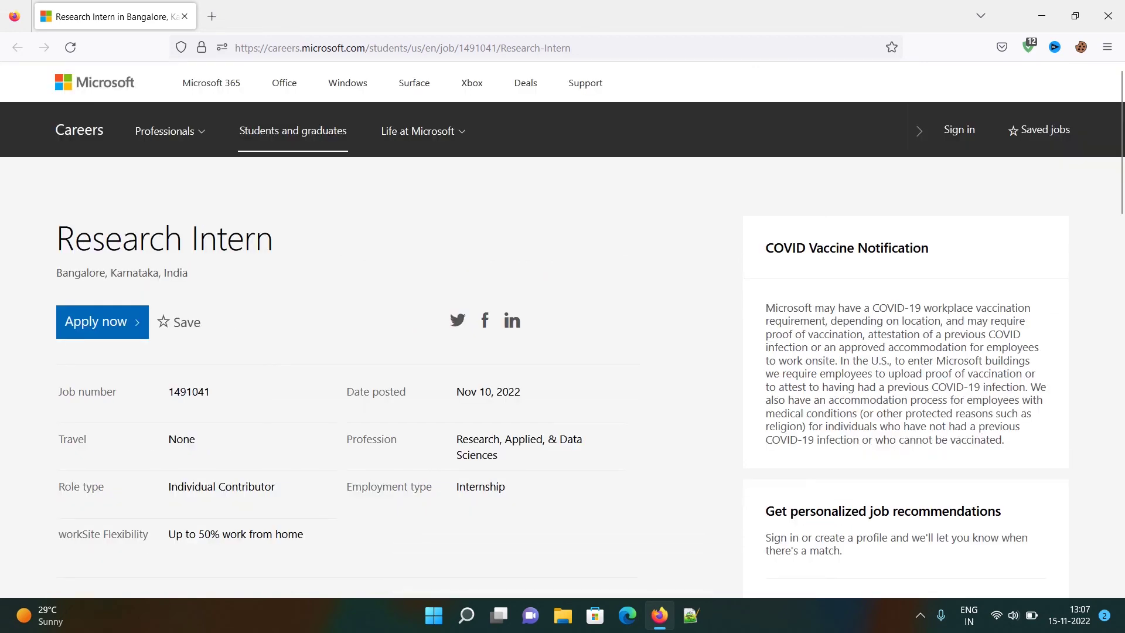